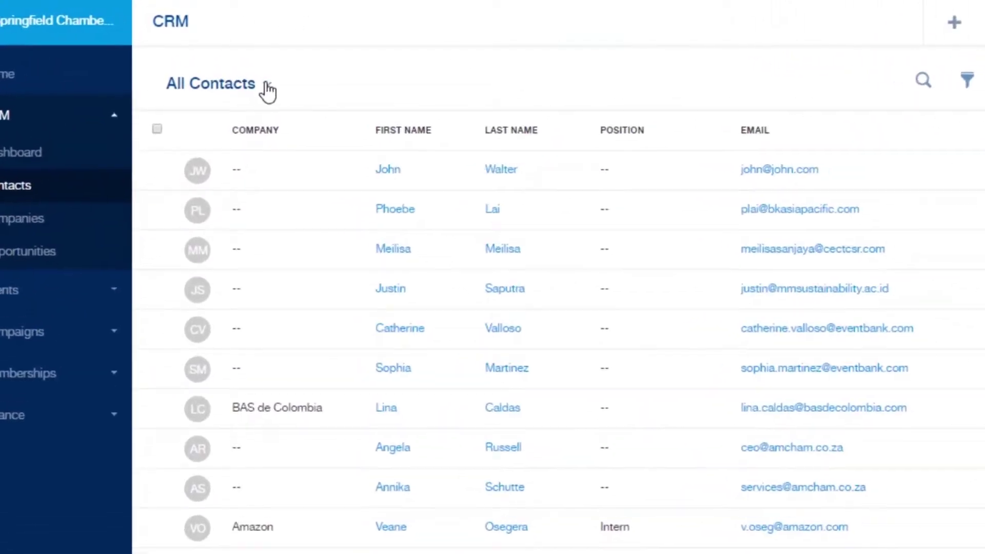
Create a new contact list named "Webinar List" among the existing contact lists
click(266, 84)
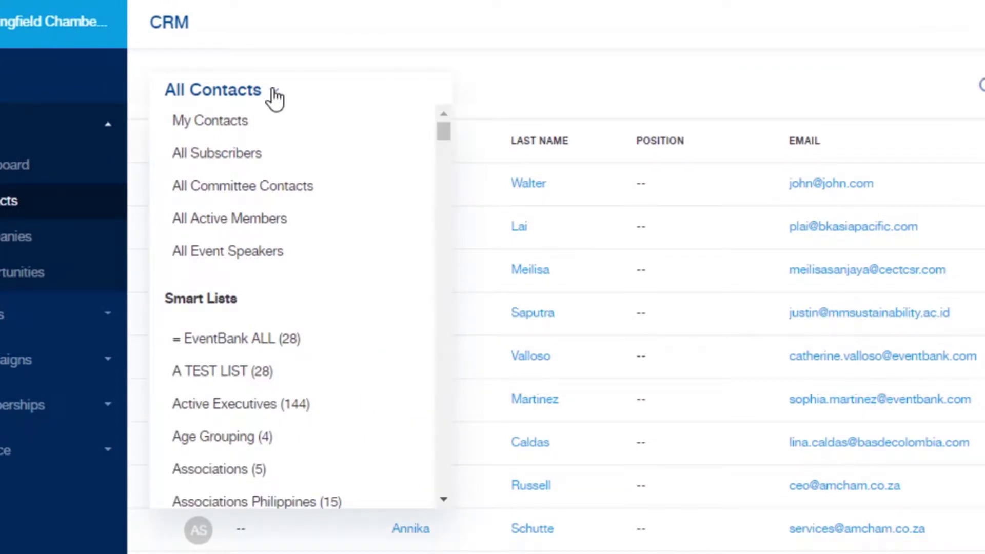
scroll(281, 248, down, 15)
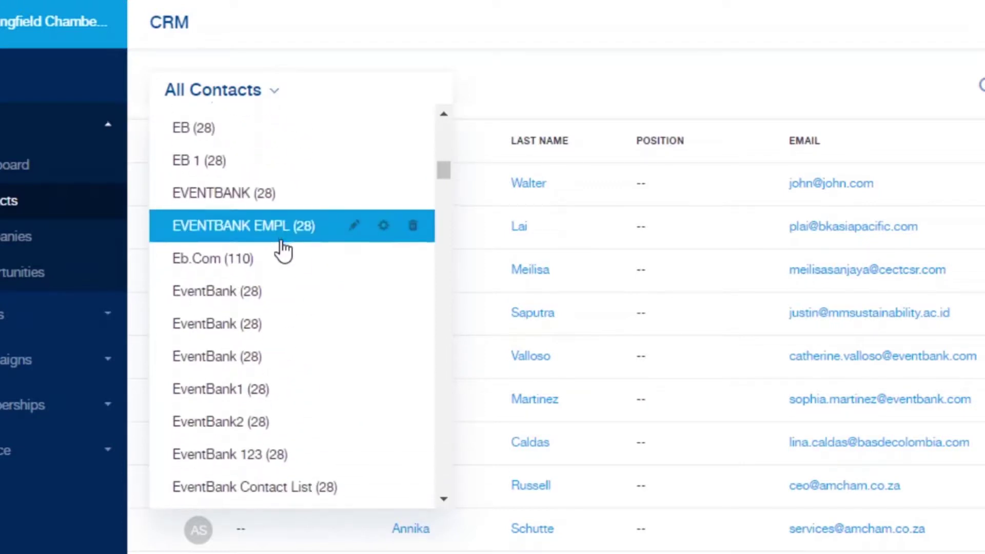
scroll(283, 241, down, 20)
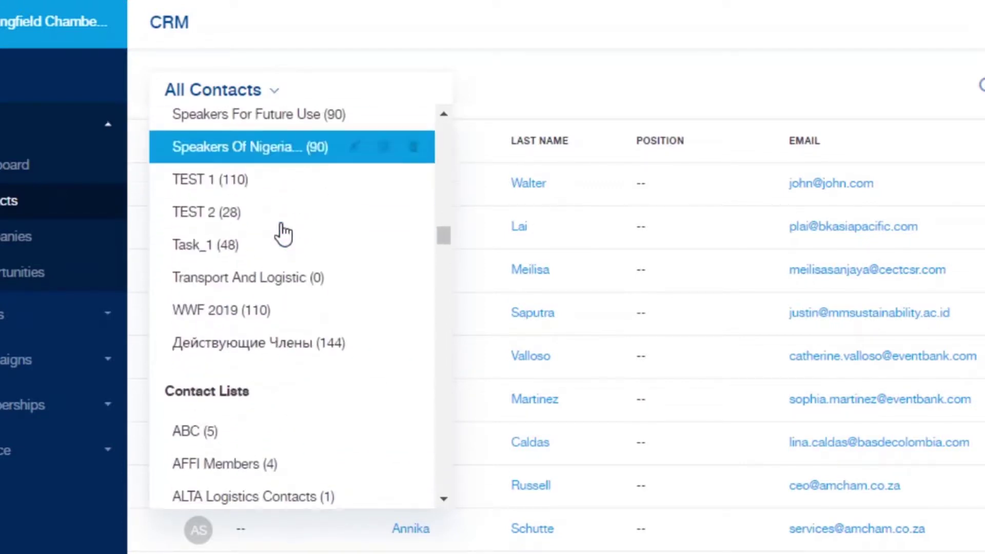
scroll(283, 235, down, 15)
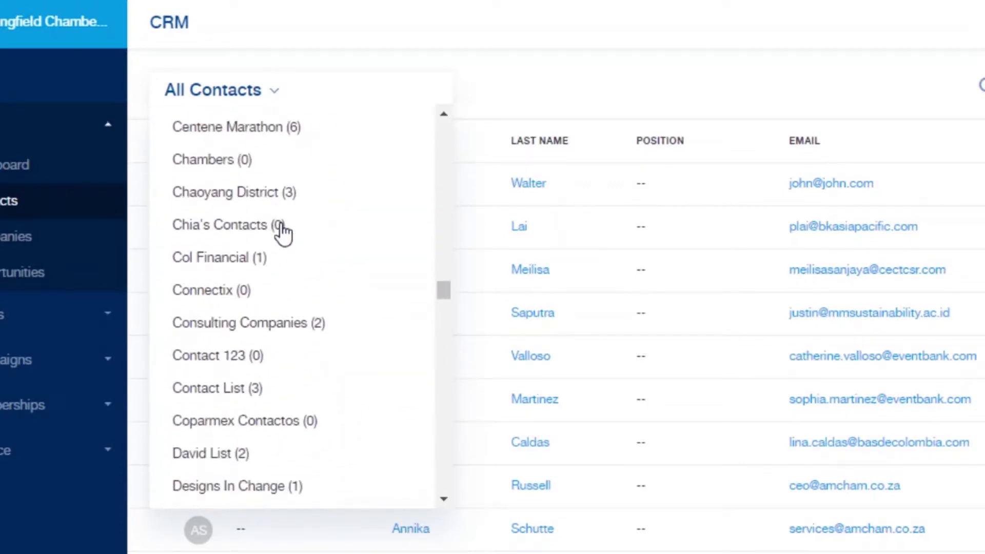
scroll(283, 225, down, 20)
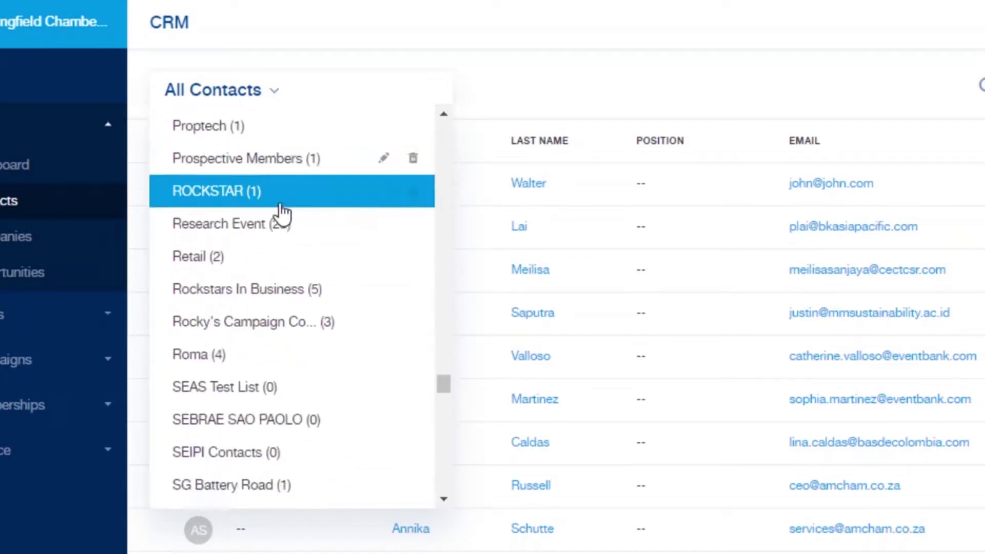
scroll(283, 213, down, 20)
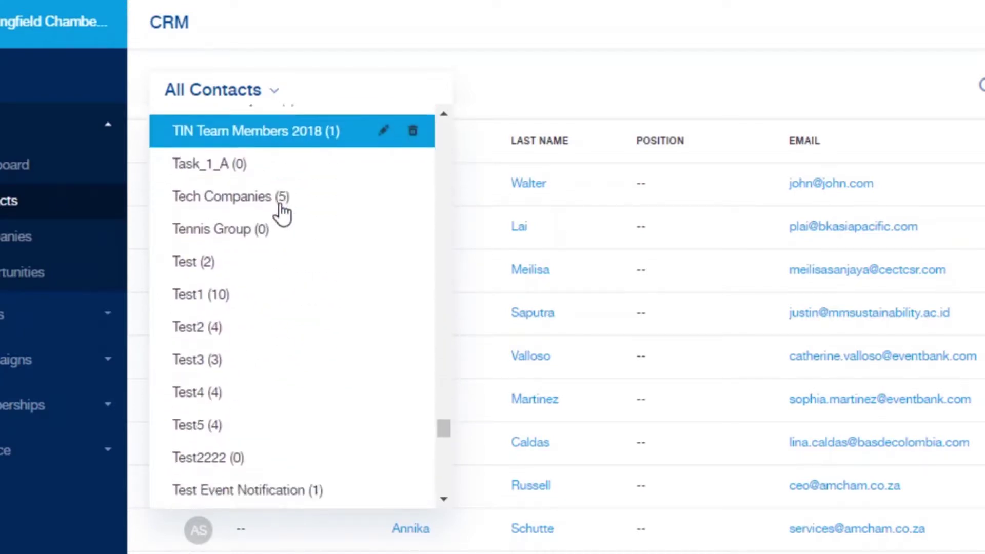
scroll(282, 211, down, 15)
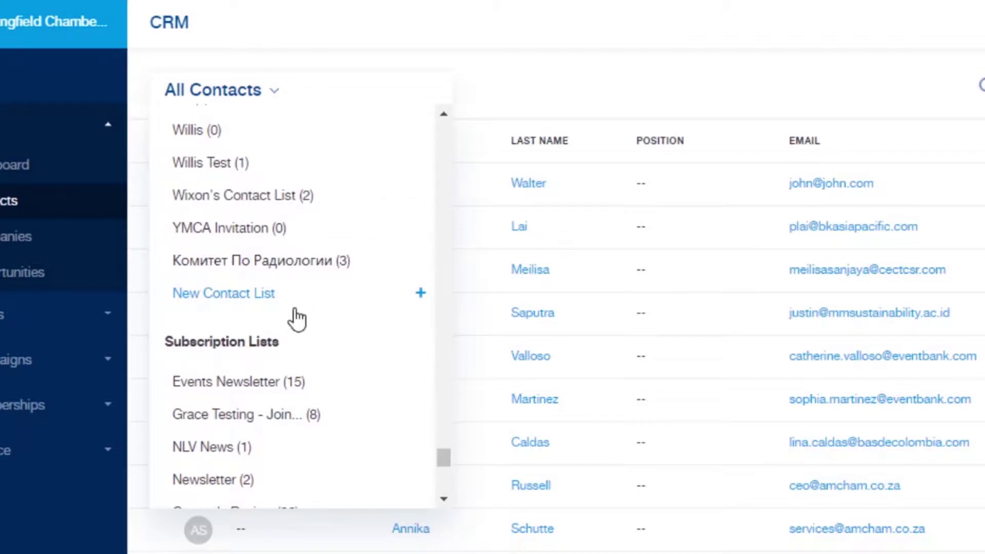
click(266, 305)
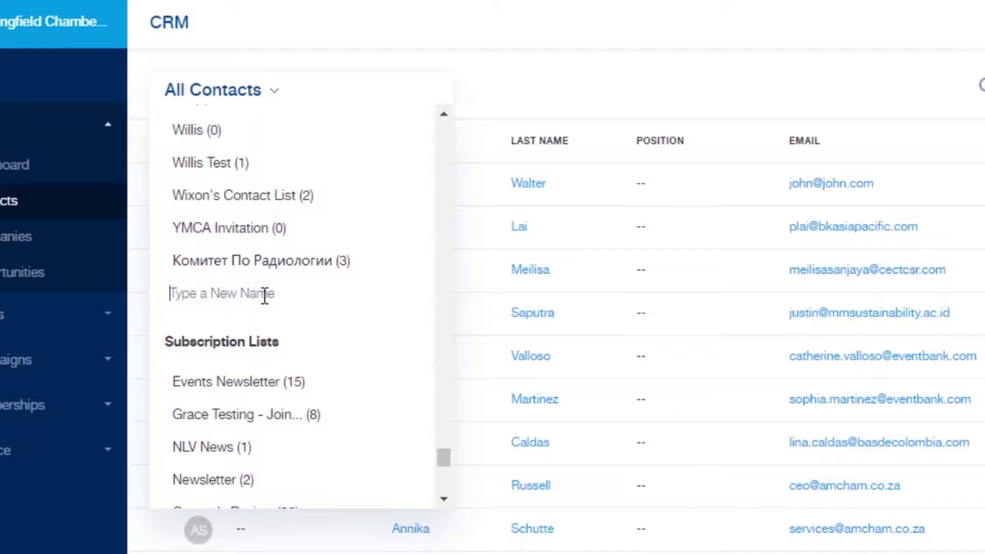
text(Webinar List)
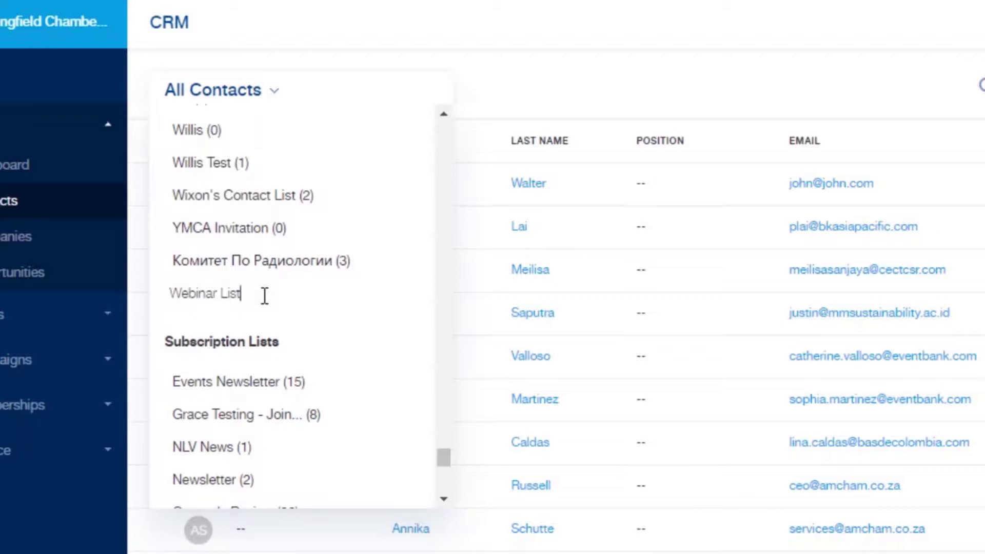
key(Return)
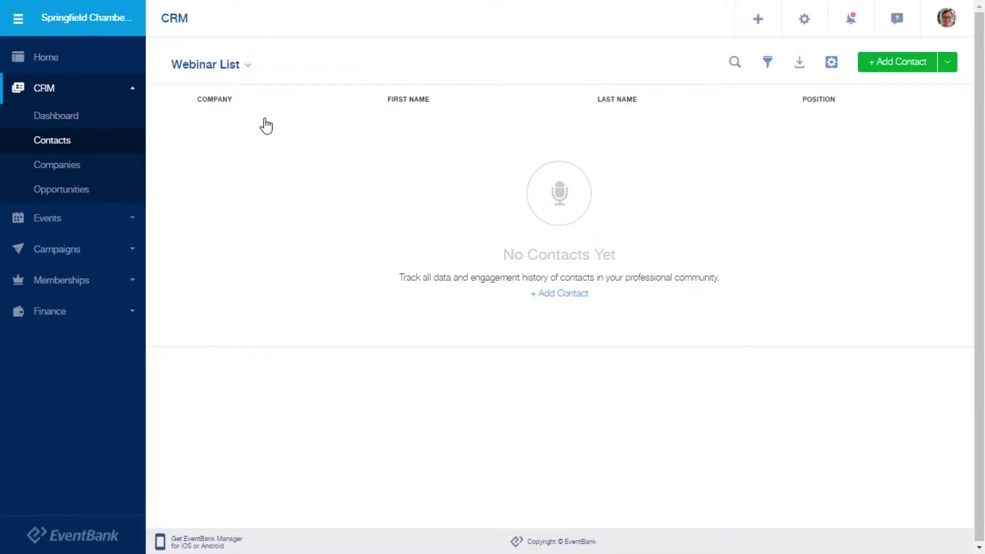
Add the first and third contacts from the All Contacts view to the contact list "Webinar List"
click(251, 67)
click(238, 87)
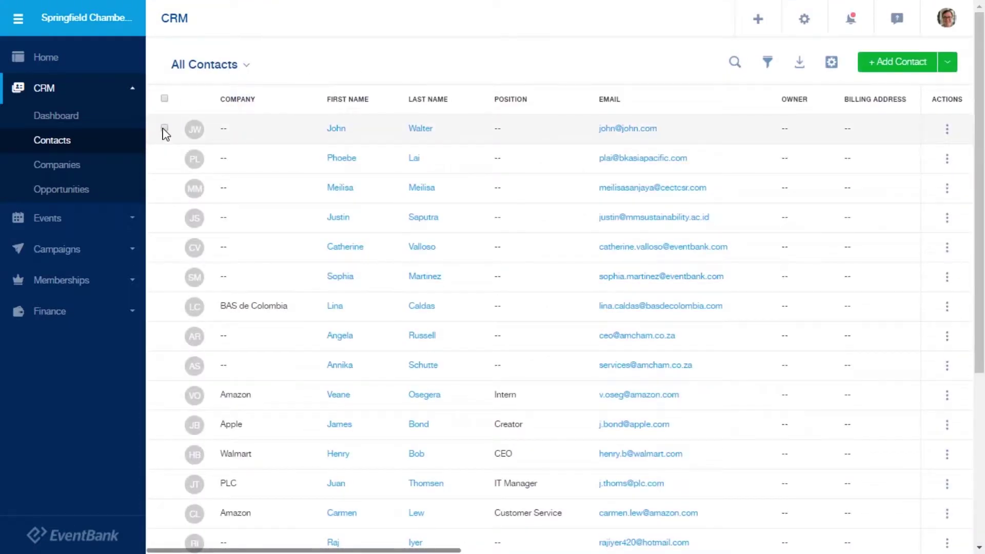
click(163, 128)
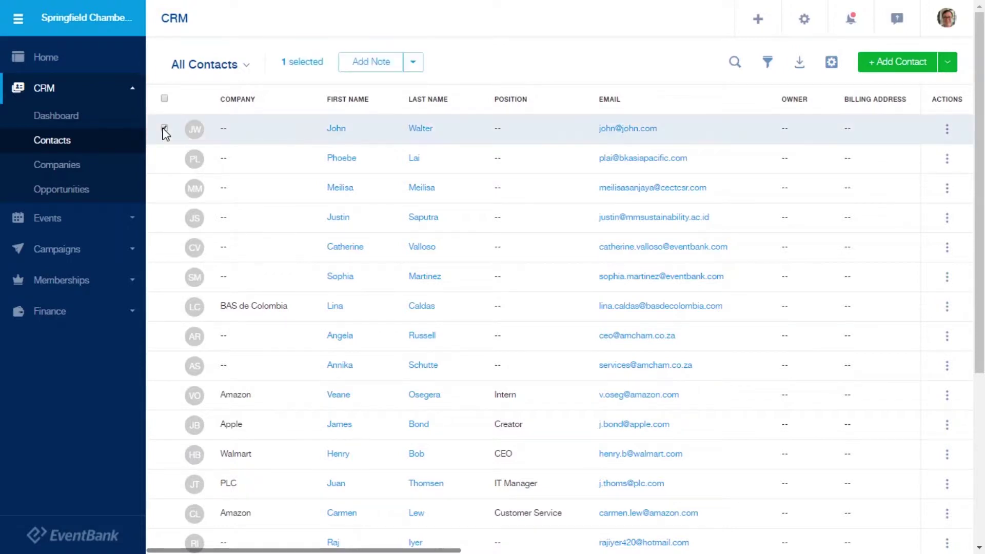
click(165, 188)
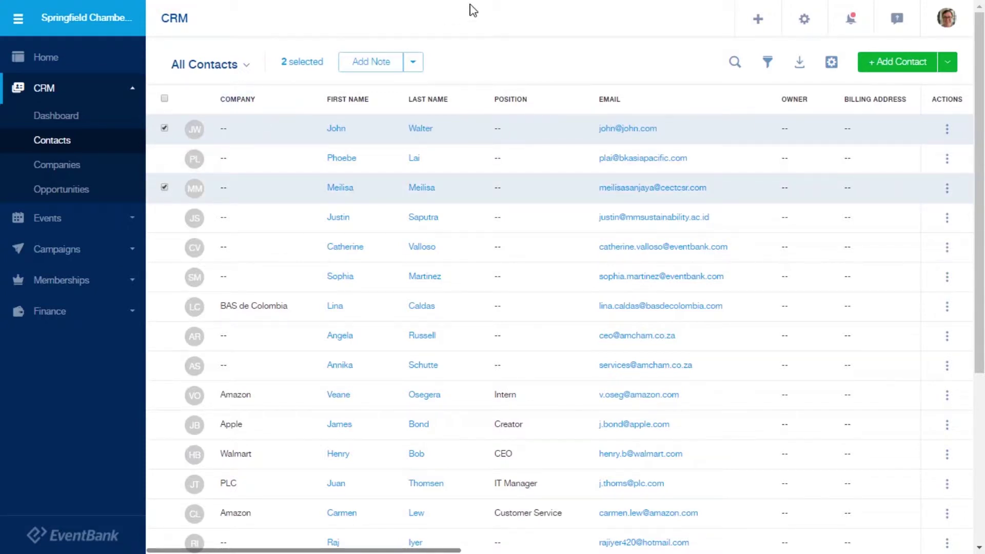
click(413, 63)
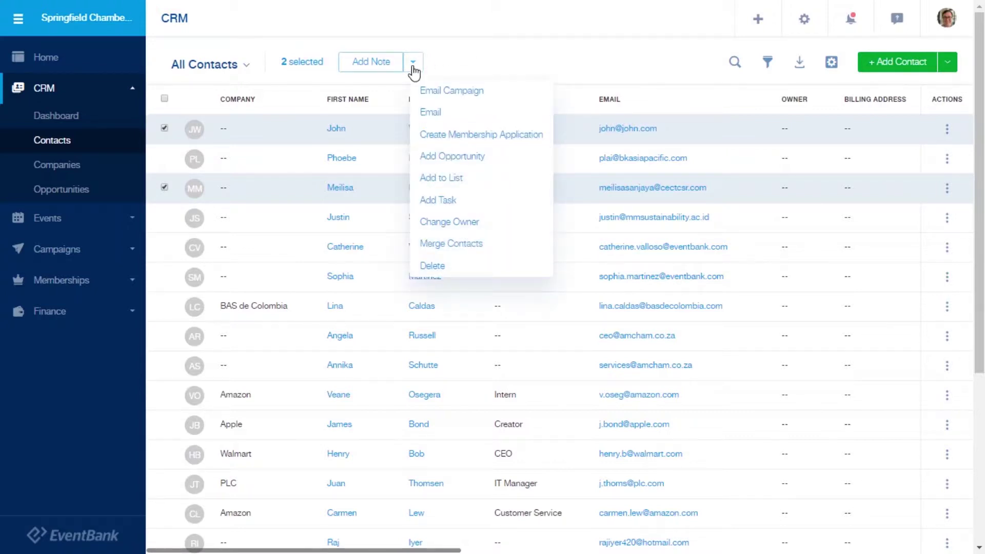
click(451, 180)
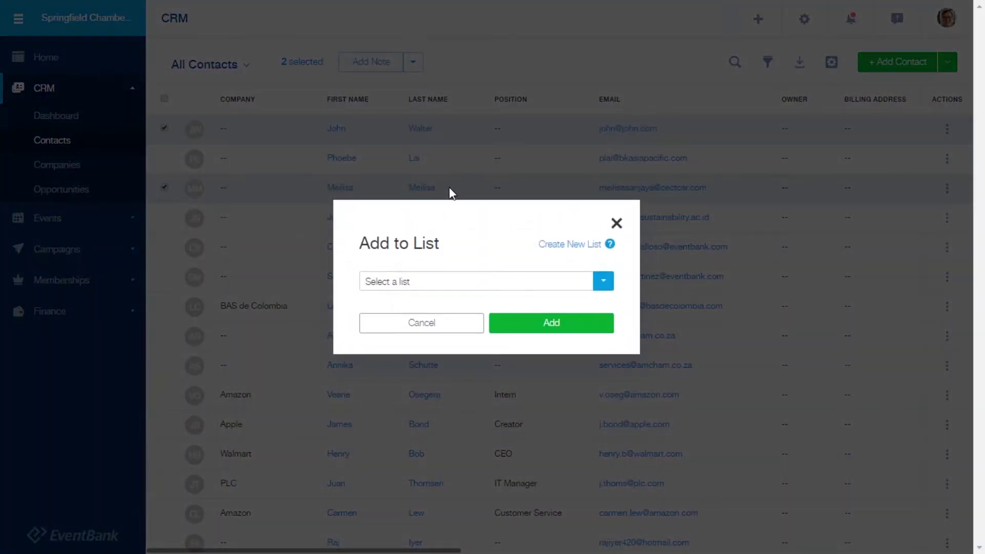
click(573, 289)
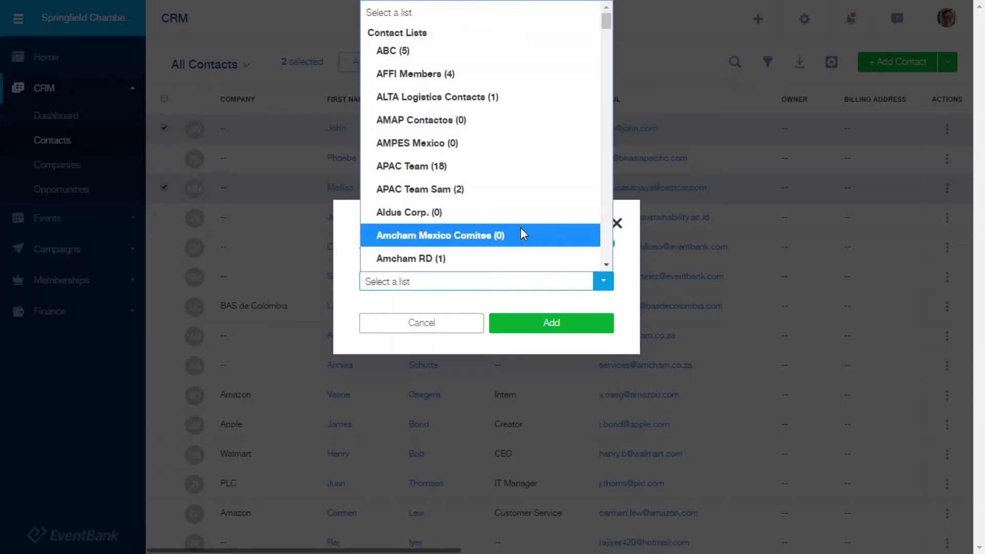
scroll(520, 229, down, 10)
scroll(523, 181, down, 20)
scroll(522, 180, up, 8)
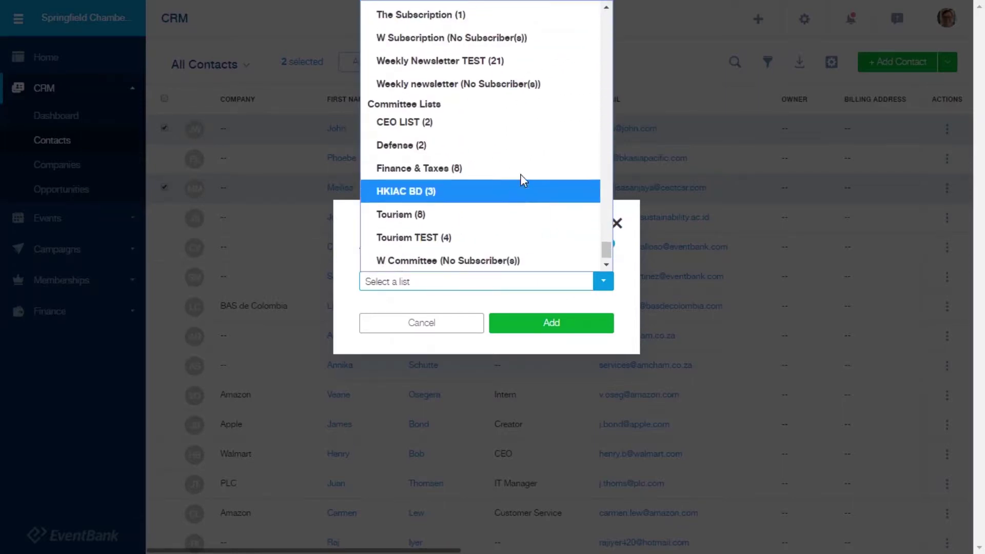
scroll(520, 177, up, 1)
scroll(521, 178, down, 1)
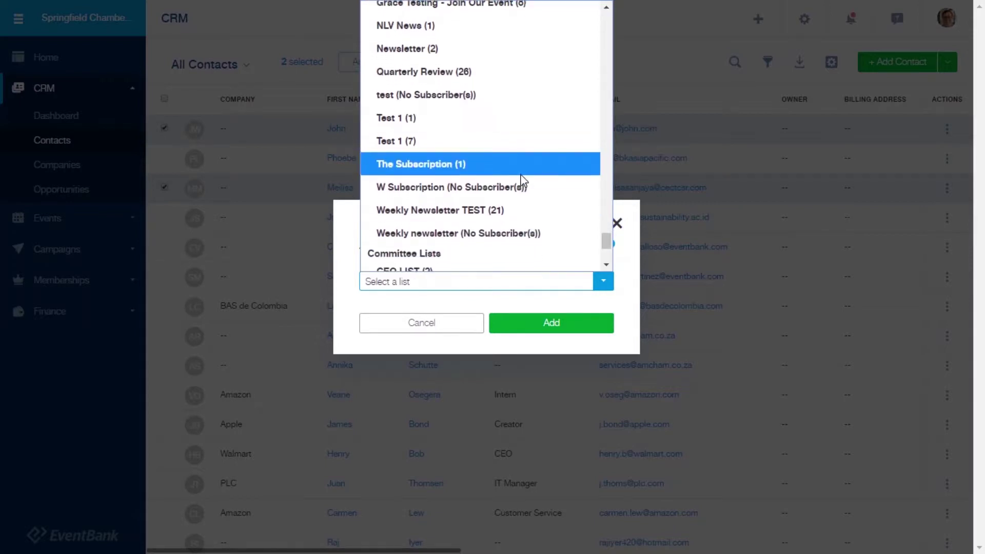
scroll(522, 178, up, 5)
scroll(523, 190, up, 4)
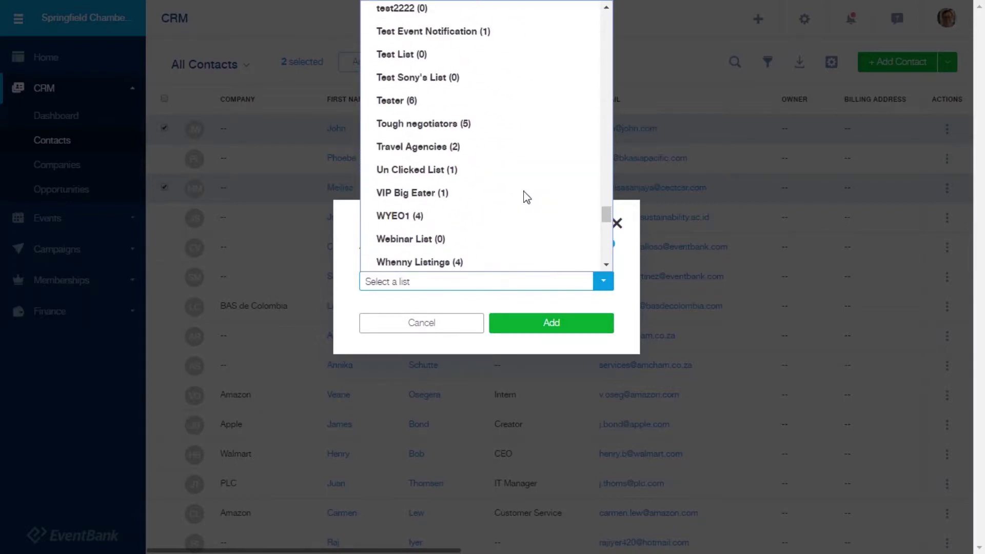
click(470, 240)
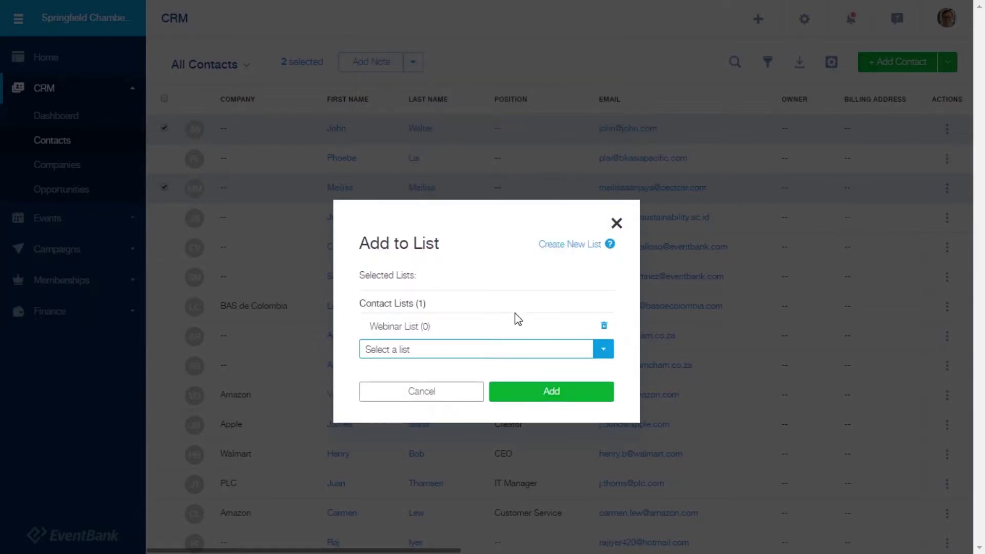
click(545, 398)
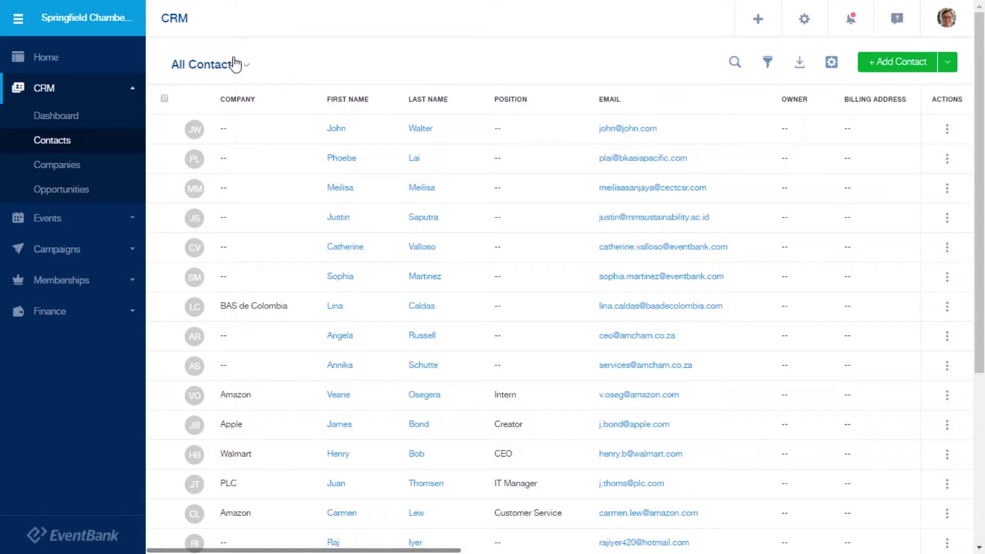
click(247, 68)
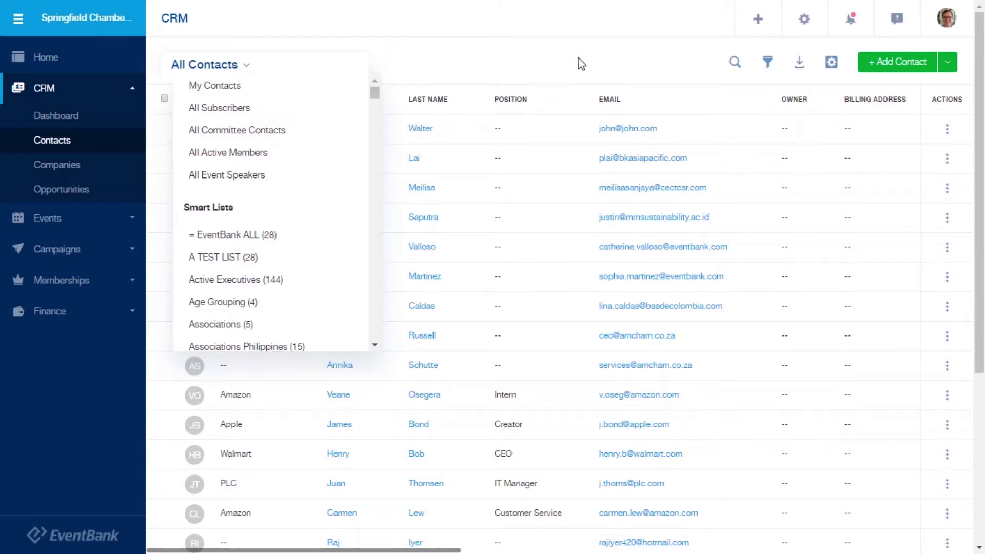
click(247, 65)
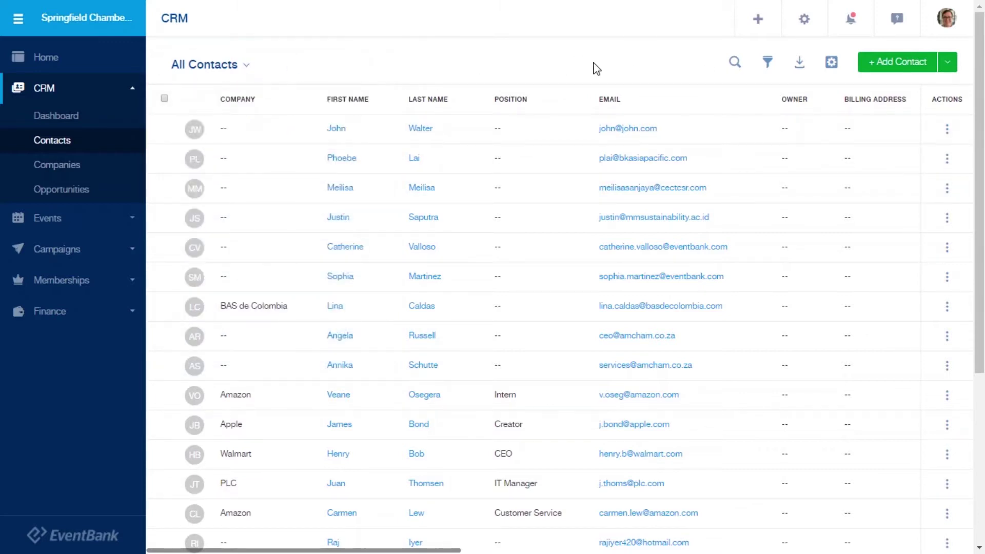
Filter all contacts with the Subscriber filter set to Yes
click(767, 65)
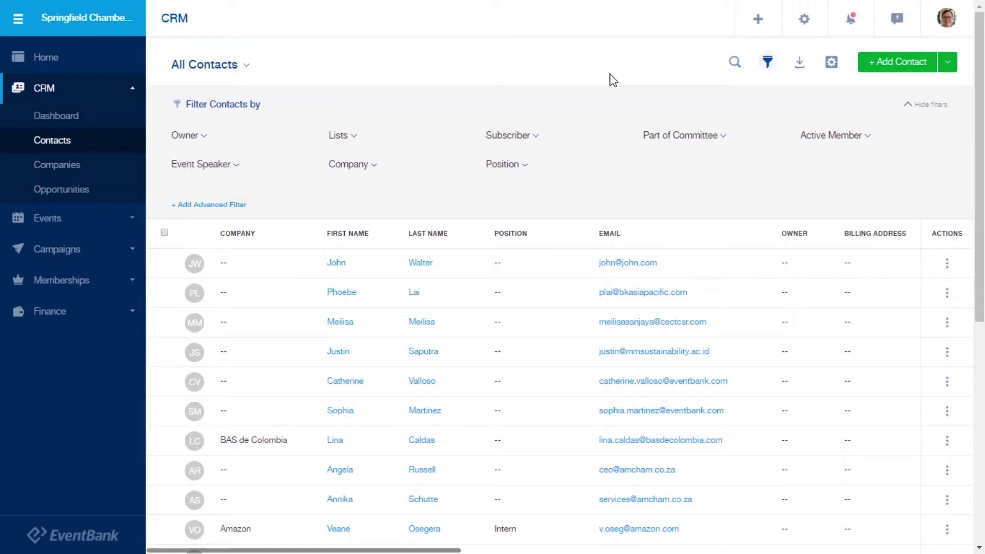
click(536, 137)
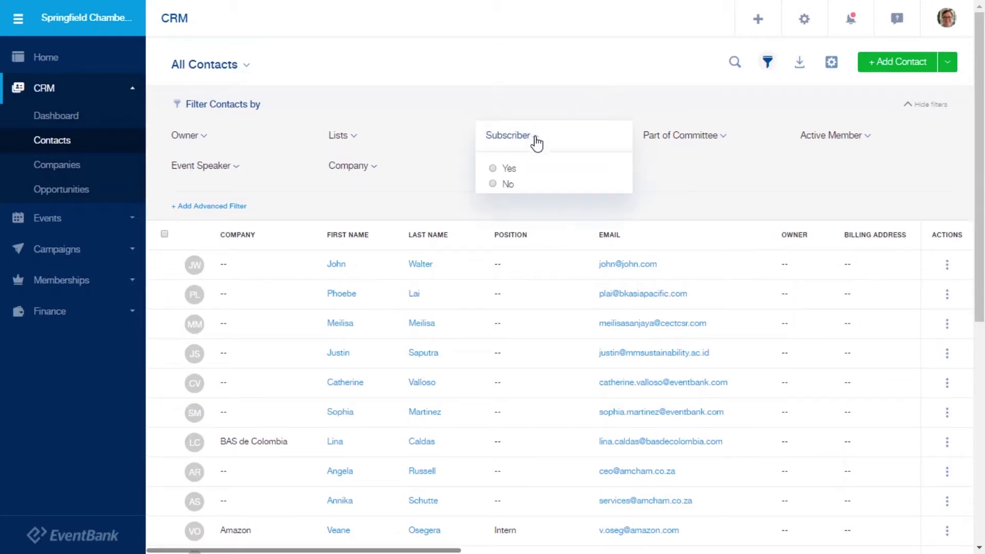
click(509, 170)
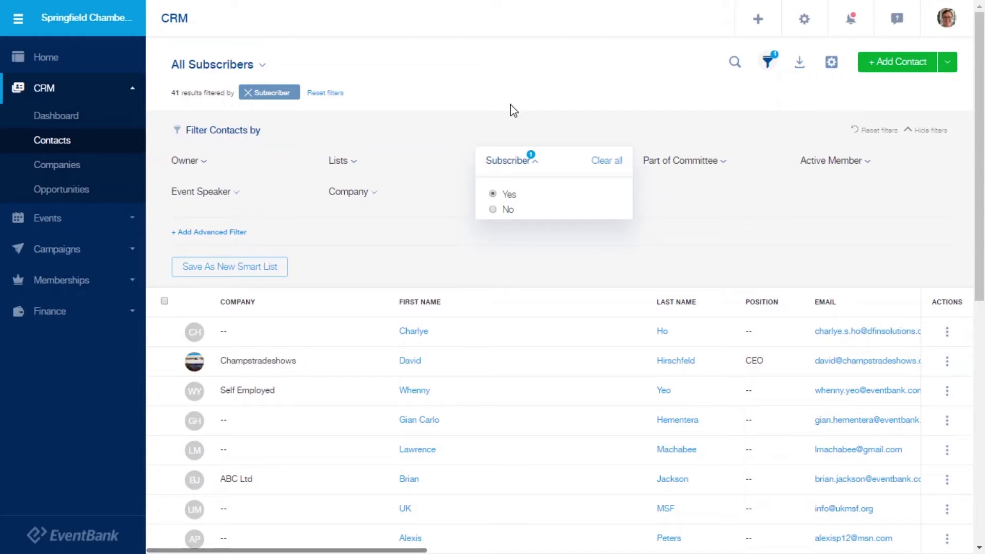
click(354, 218)
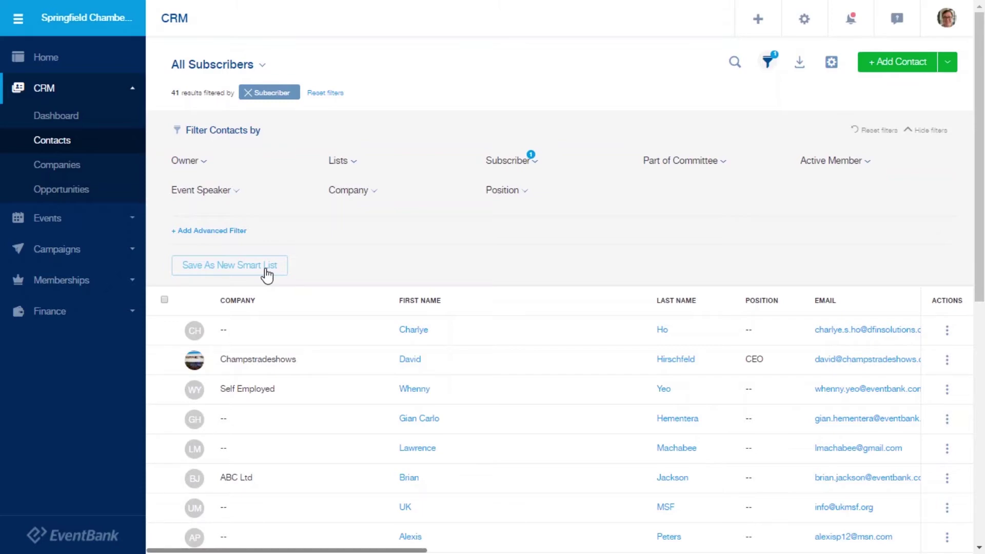
Save the filtered contacts as a new smart list named "Subscribers"
click(266, 276)
click(428, 284)
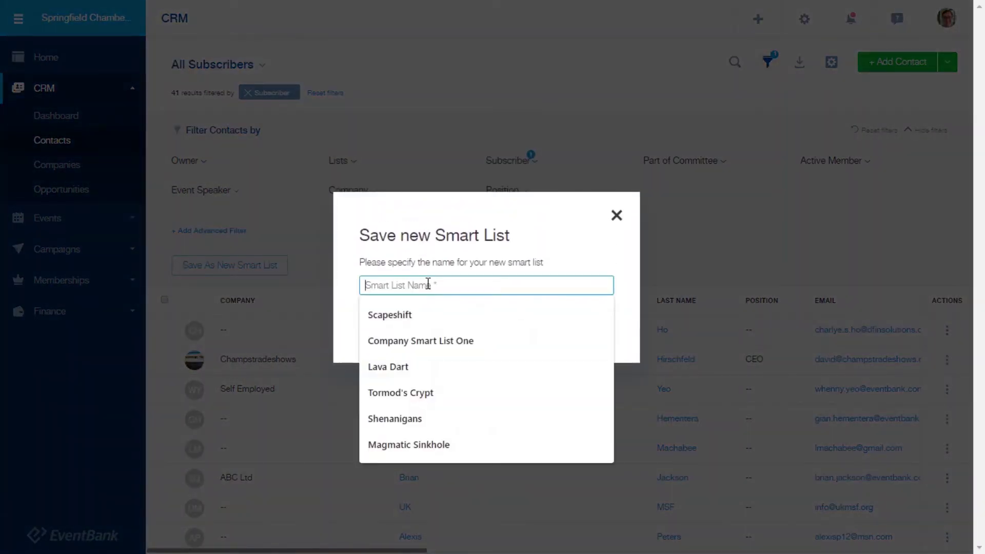
text(Subscribers)
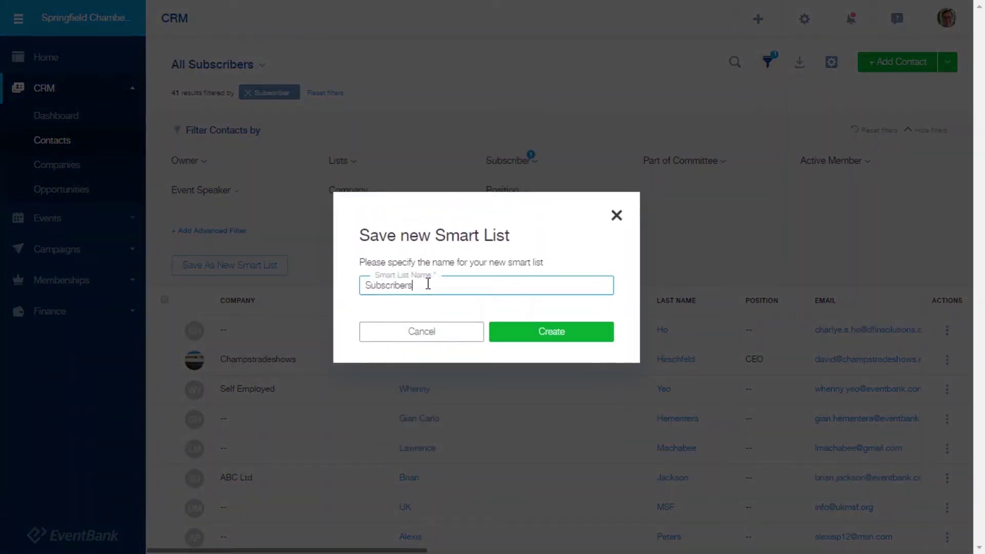
click(586, 336)
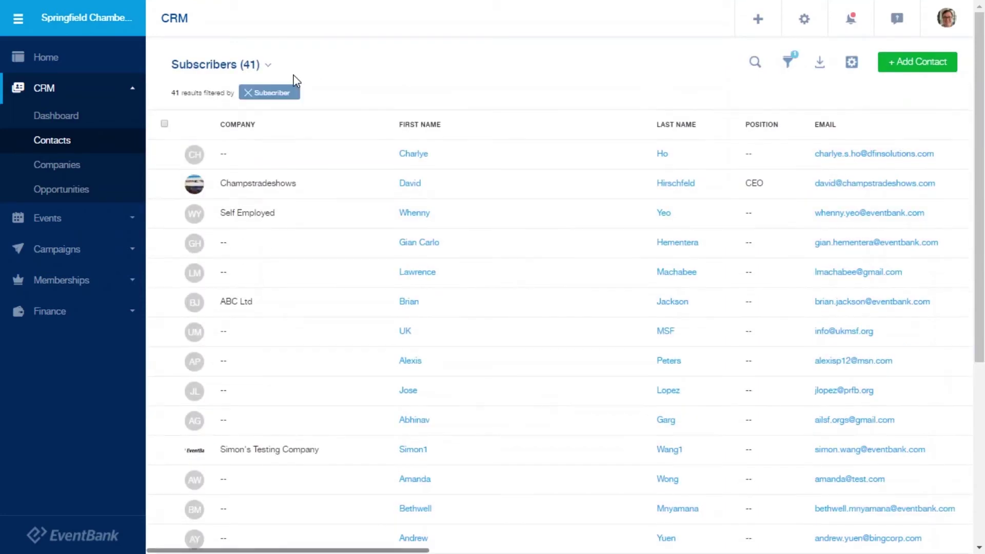
Examine the available smart lists and the edit, settings and delete options offered for each one
click(266, 68)
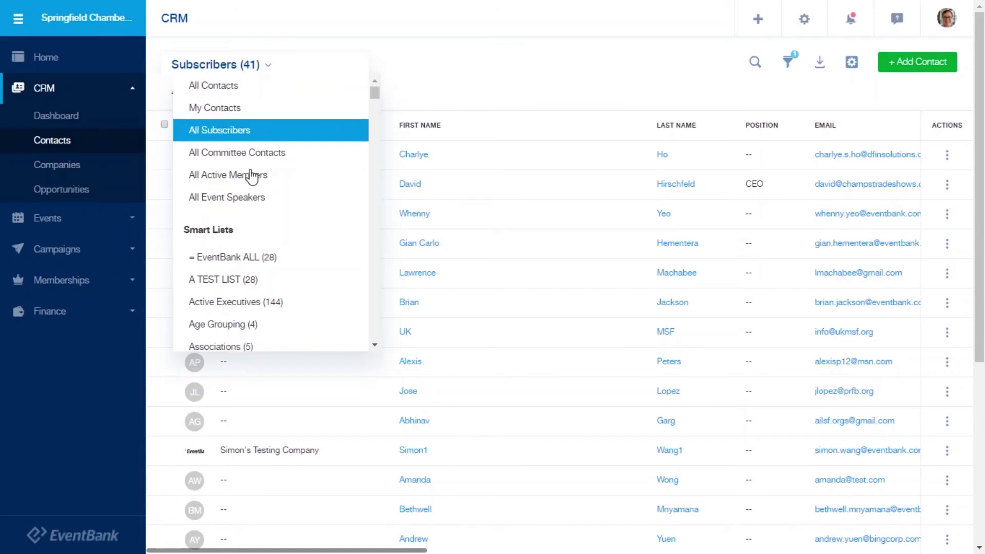
scroll(251, 204, down, 8)
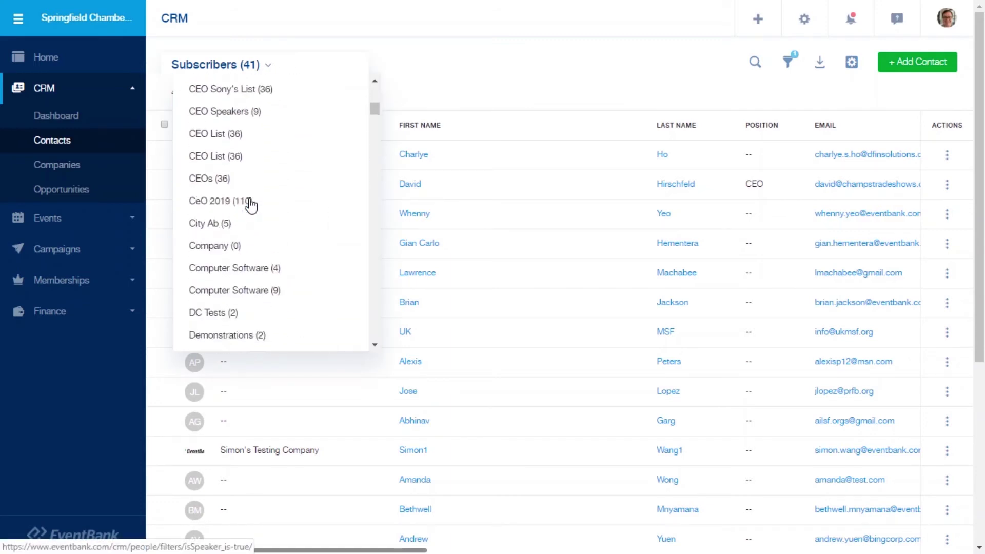
scroll(251, 204, down, 13)
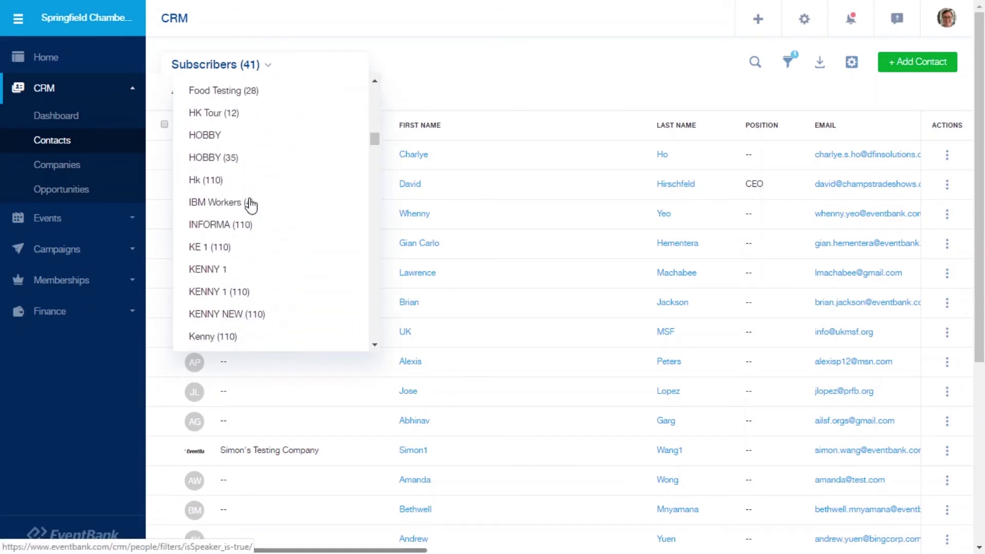
scroll(251, 204, down, 10)
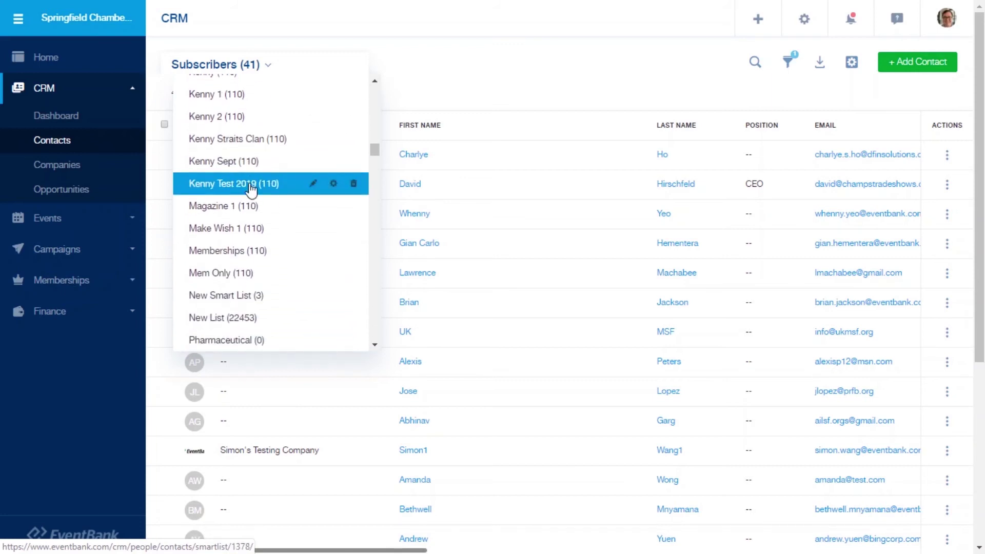
scroll(251, 189, down, 10)
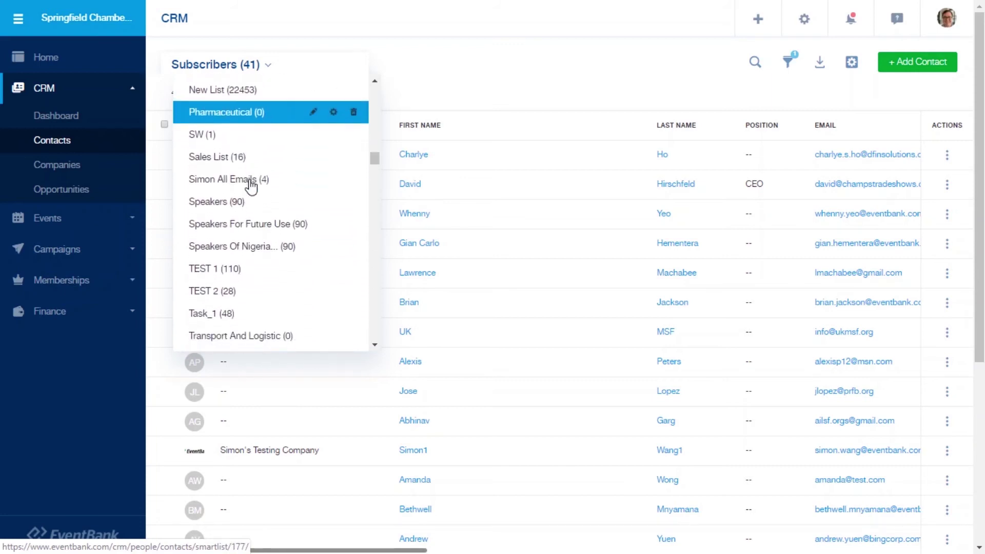
scroll(292, 154, up, 3)
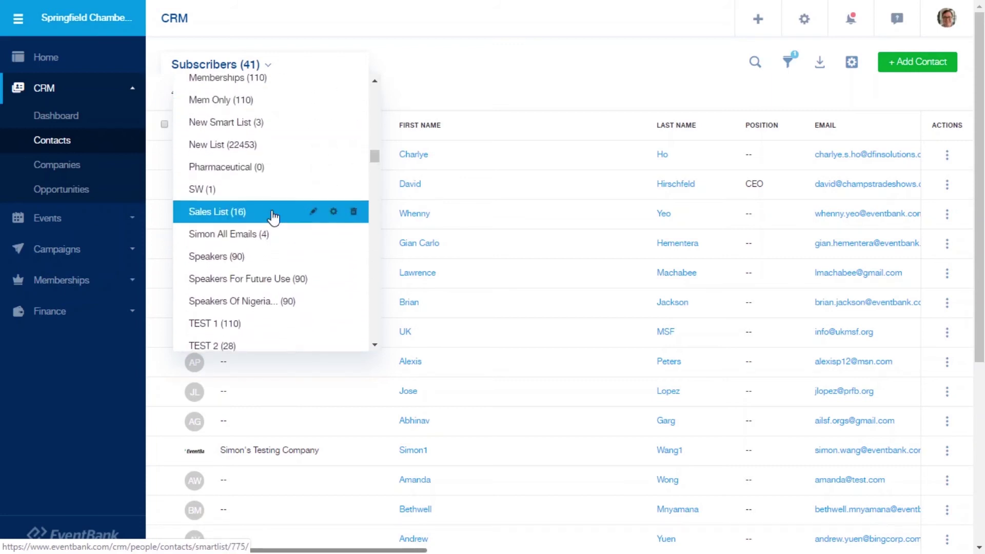
scroll(274, 215, down, 2)
scroll(287, 248, down, 2)
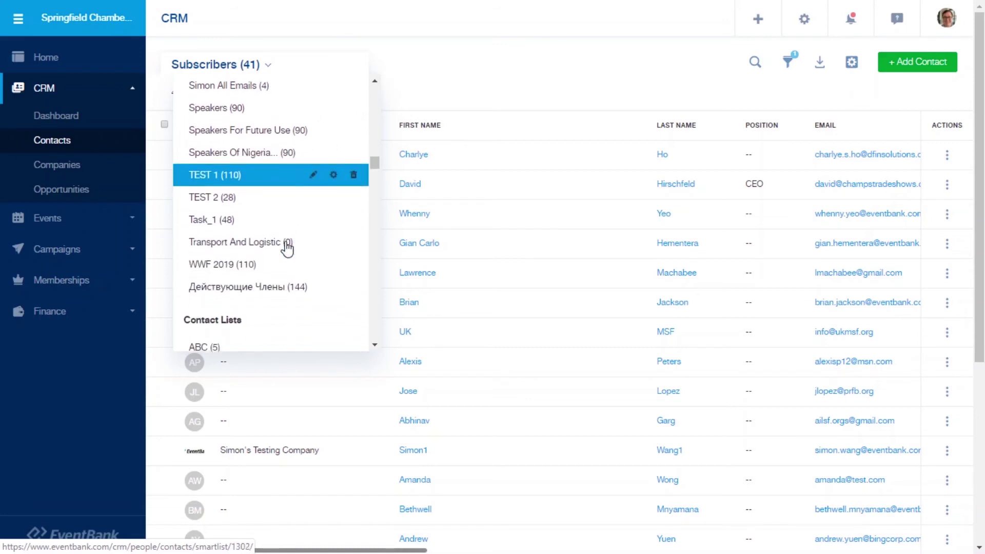
scroll(287, 249, down, 1)
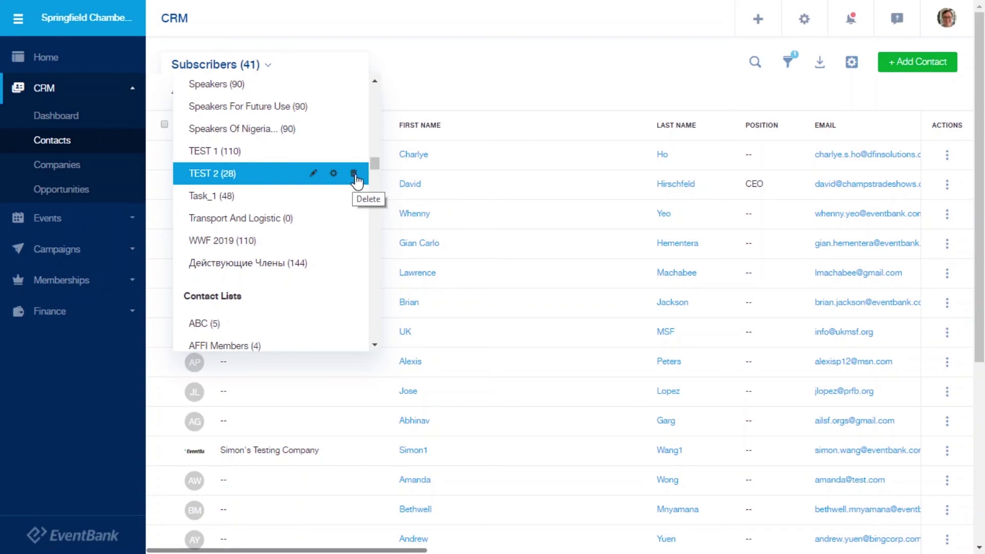
click(268, 66)
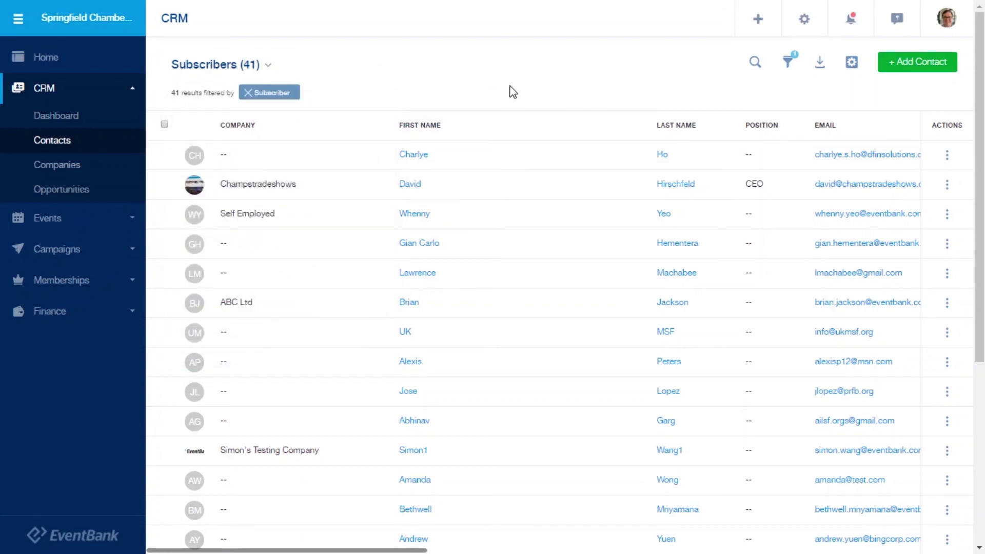